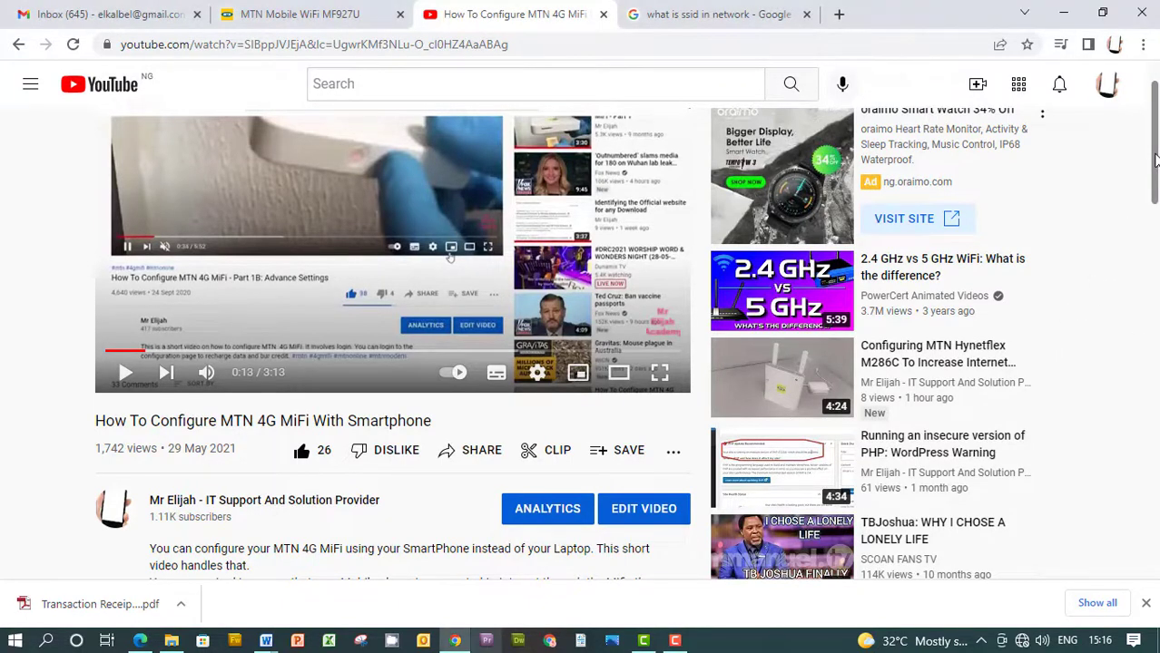
- Log in to the MiFi router admin site with the admin password and return to the home status page
{"action": "left_click_drag", "start_coordinate": [1156, 160], "coordinate": [1155, 272]}
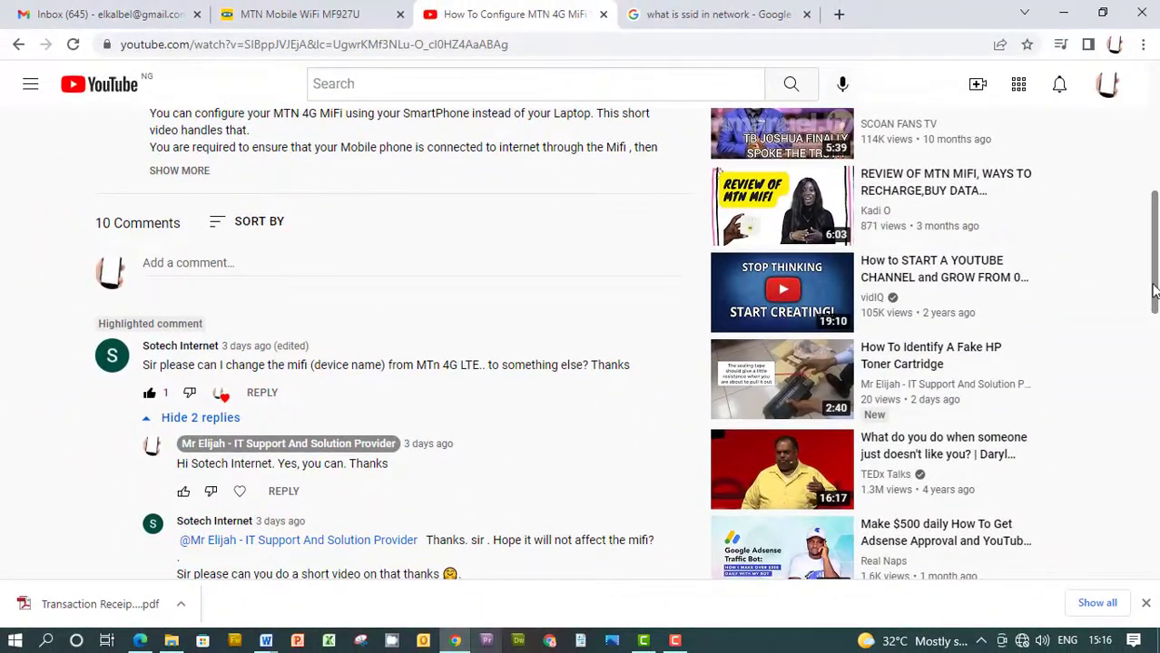
{"action": "scroll", "coordinate": [1149, 291], "scroll_direction": "down", "scroll_amount": 1}
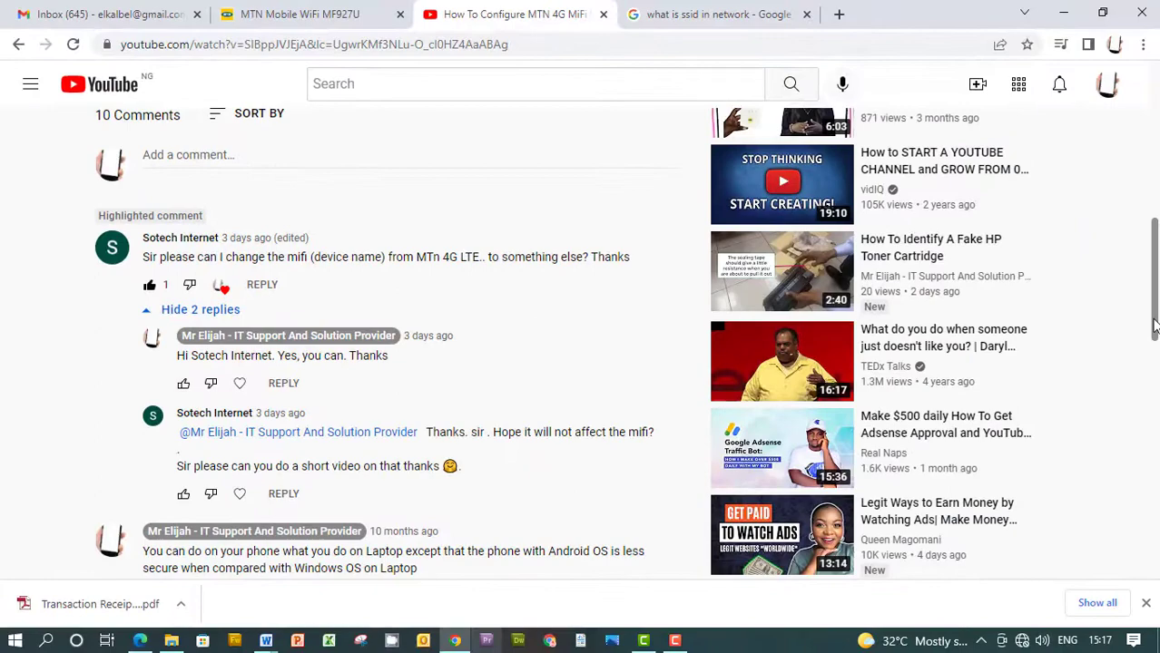
{"action": "scroll", "coordinate": [363, 409], "scroll_direction": "down", "scroll_amount": 1}
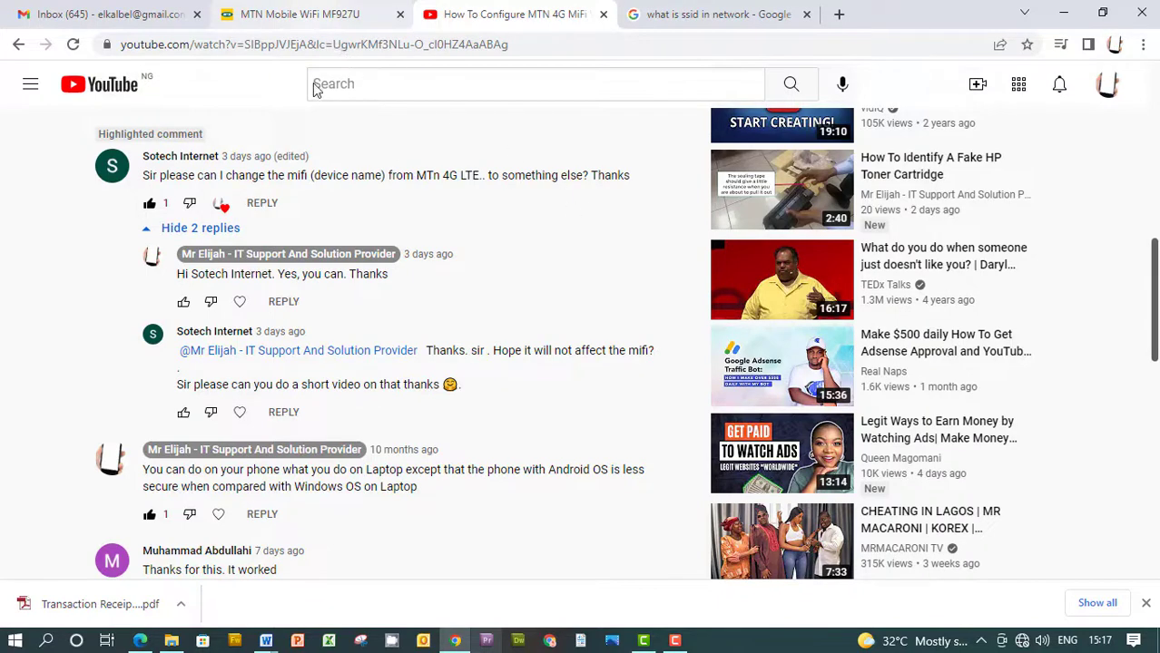
{"action": "left_click", "coordinate": [304, 18]}
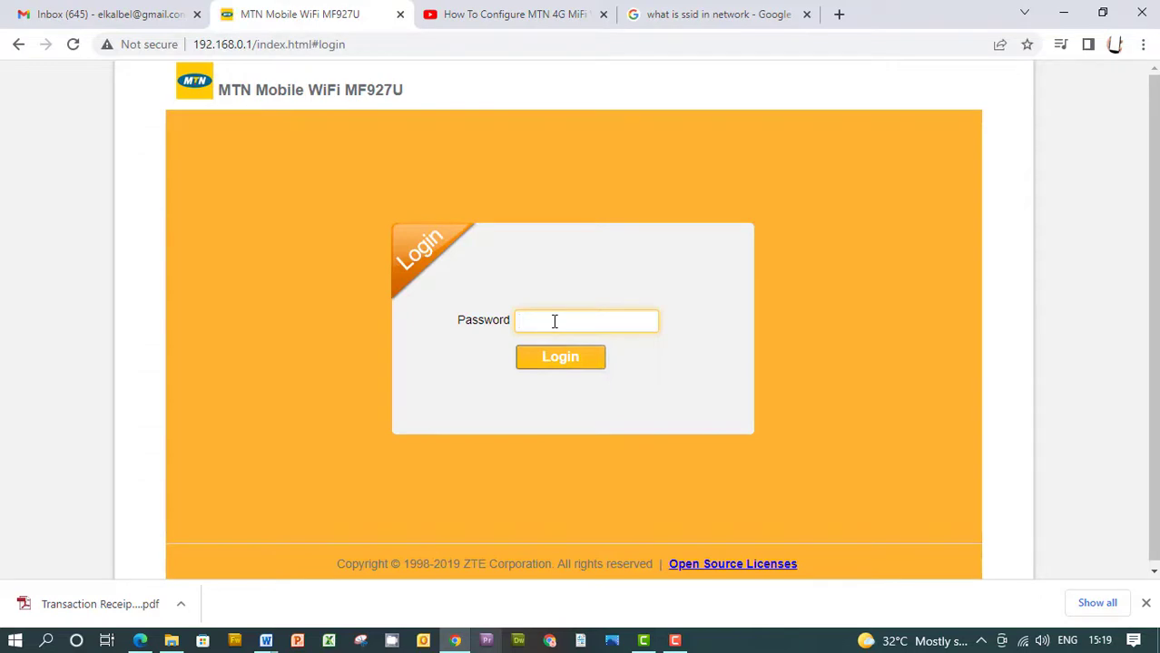
{"action": "left_click", "coordinate": [555, 321]}
{"action": "type", "text": "*********"}
{"action": "left_click", "coordinate": [577, 363]}
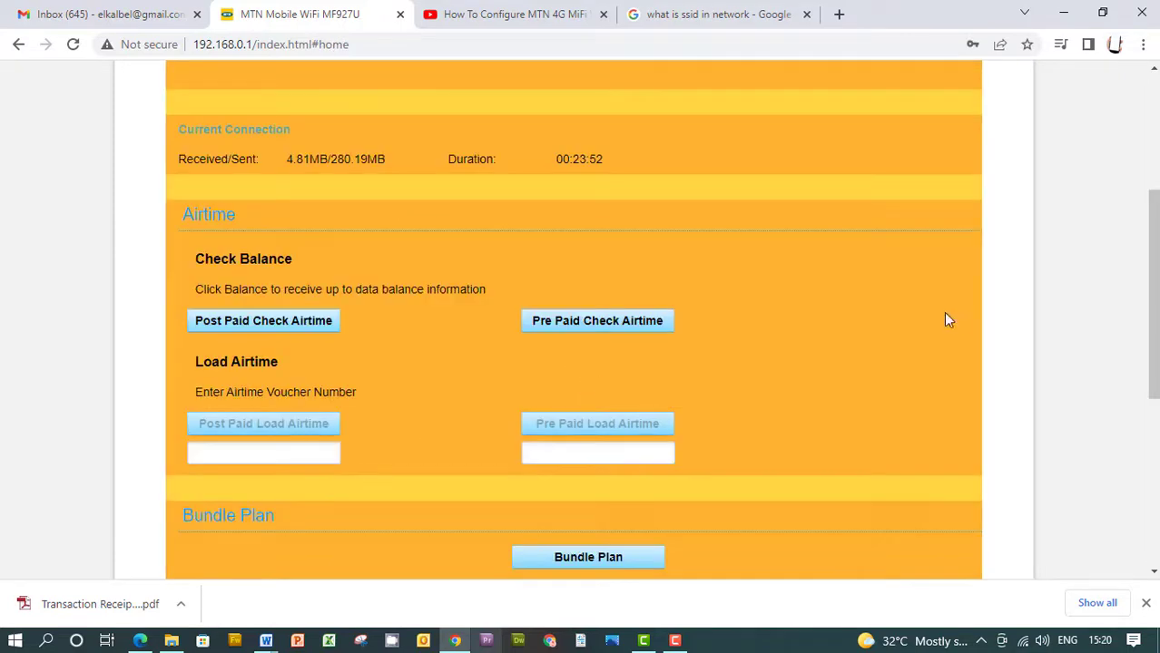
{"action": "left_click_drag", "start_coordinate": [1154, 342], "coordinate": [1140, 204]}
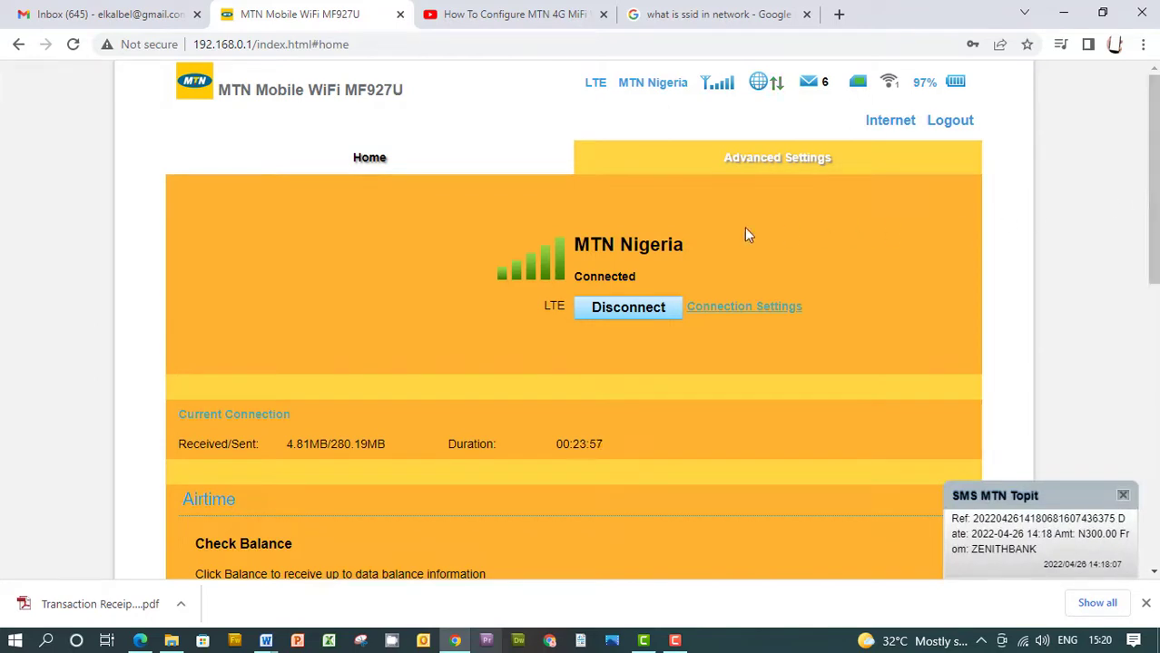
- Open Advanced Settings > Information > Device Information to view the current SSID MTN_4G_6DBB10
{"action": "left_click", "coordinate": [756, 162]}
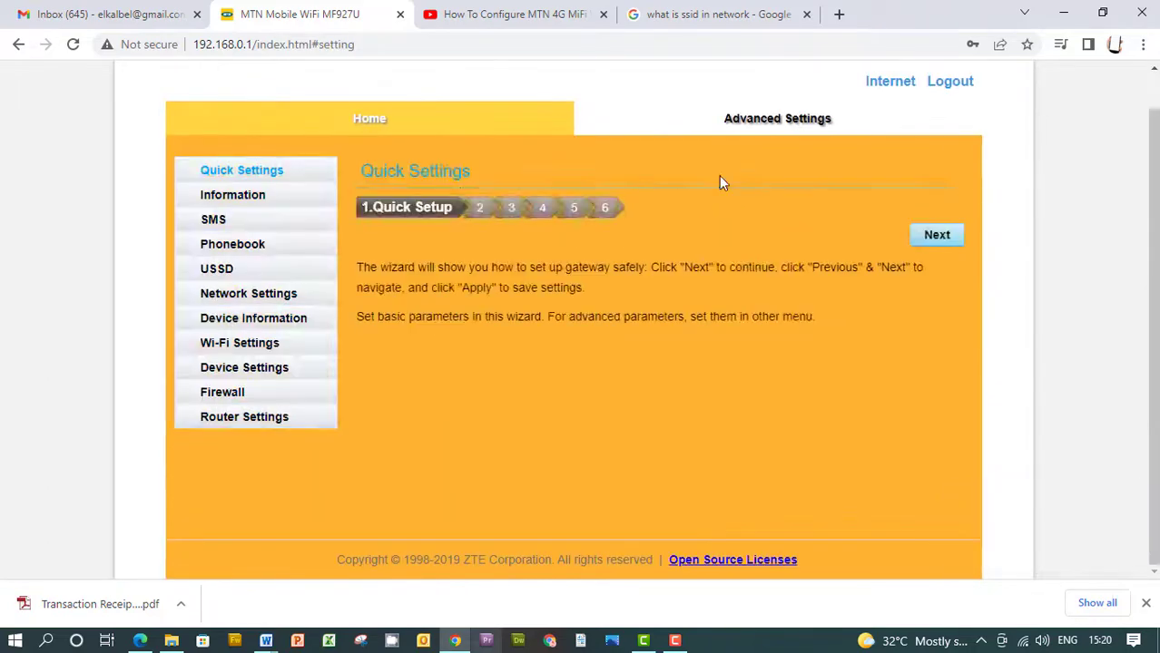
{"action": "left_click", "coordinate": [315, 303]}
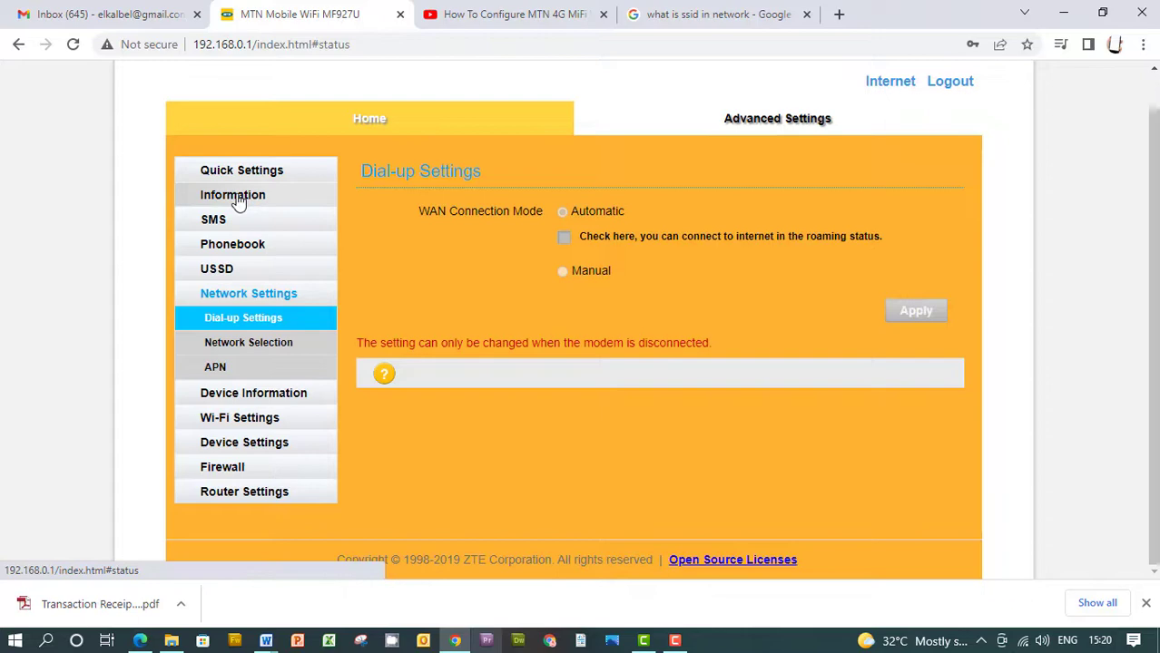
{"action": "left_click", "coordinate": [237, 200]}
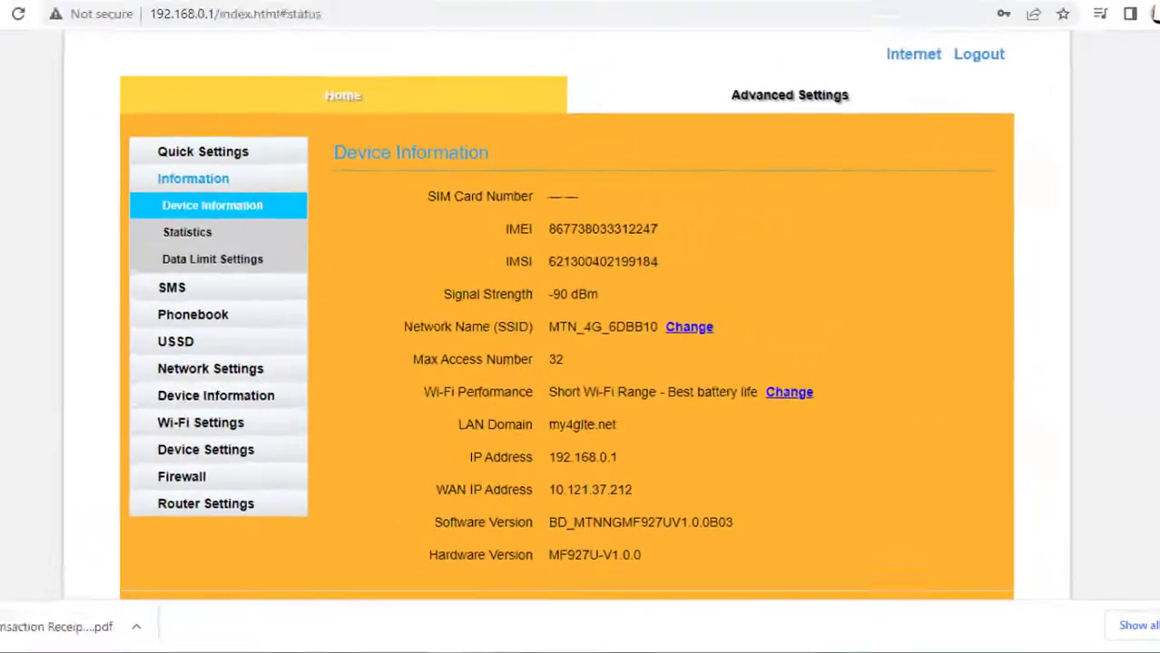
{"action": "left_click", "coordinate": [1030, 636]}
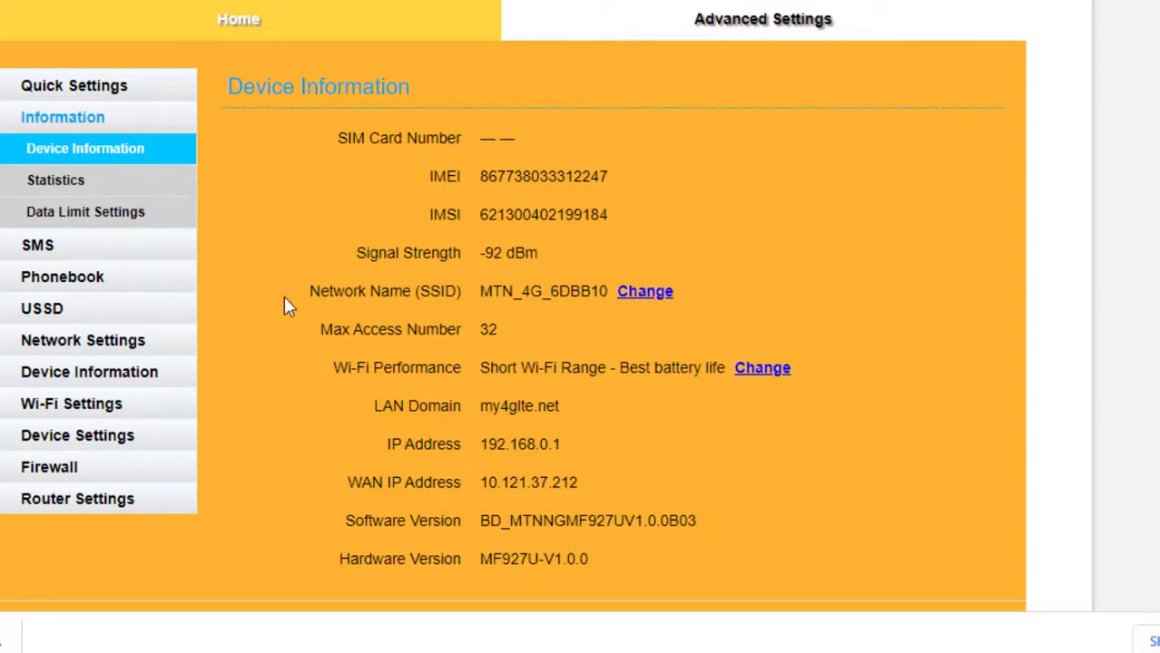
- Replace the Wi-Fi network name MTN_4G_6DBB10 with 'Mr Elijah Academy' and apply it
{"action": "left_click", "coordinate": [646, 294]}
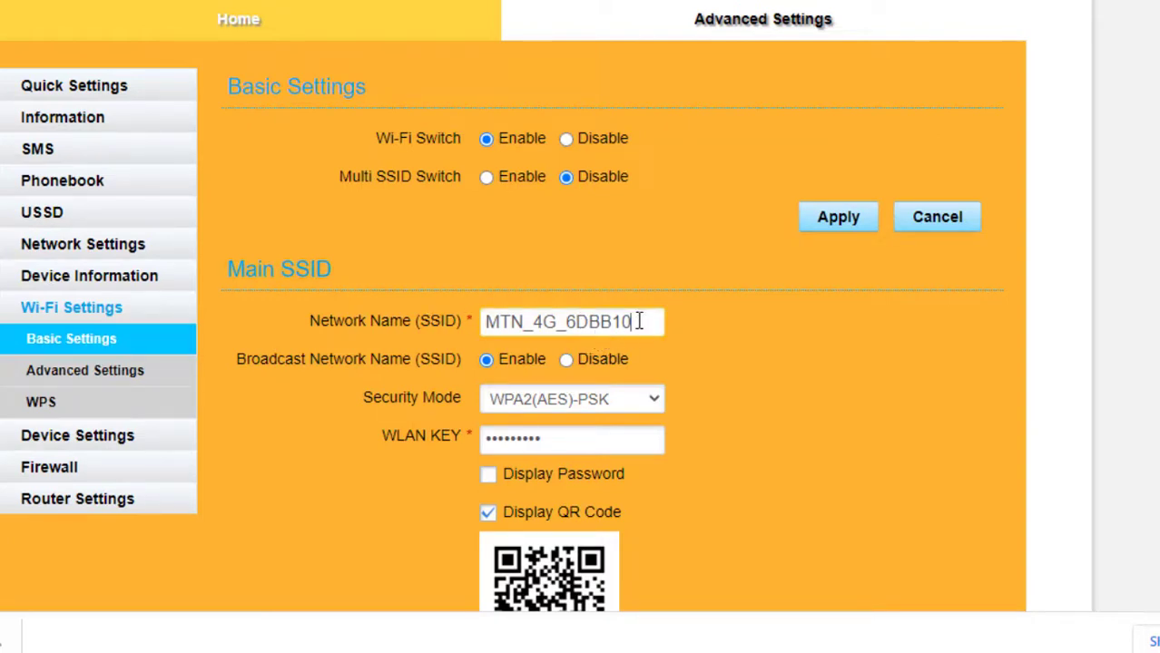
{"action": "double_click", "coordinate": [639, 321]}
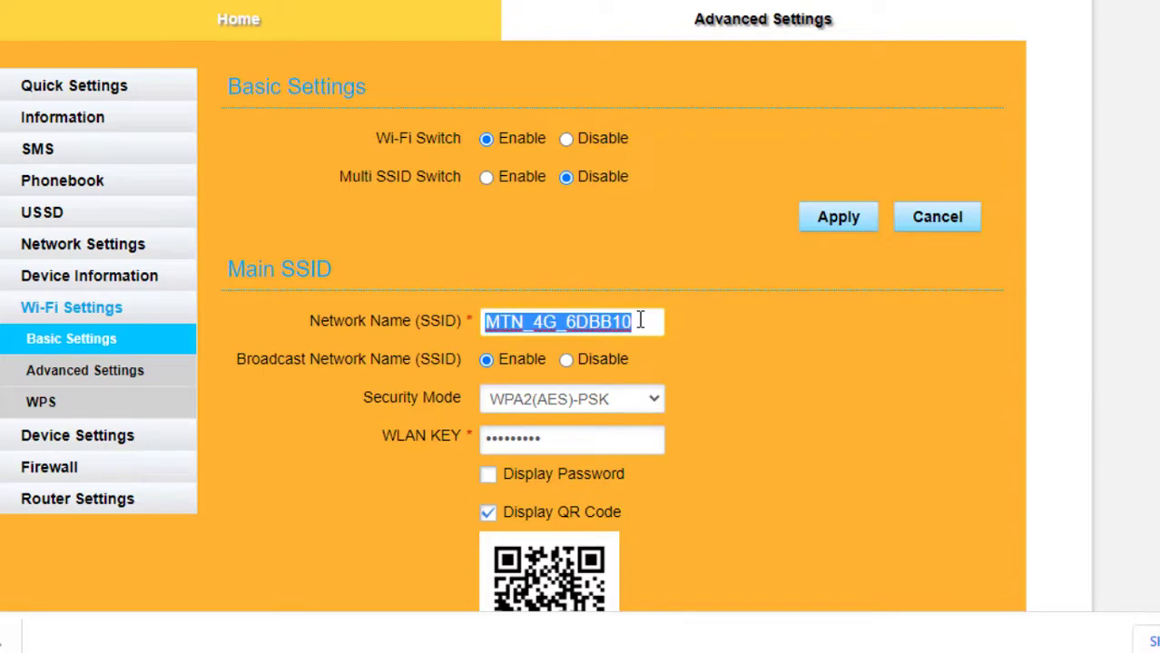
{"action": "type", "text": "M"}
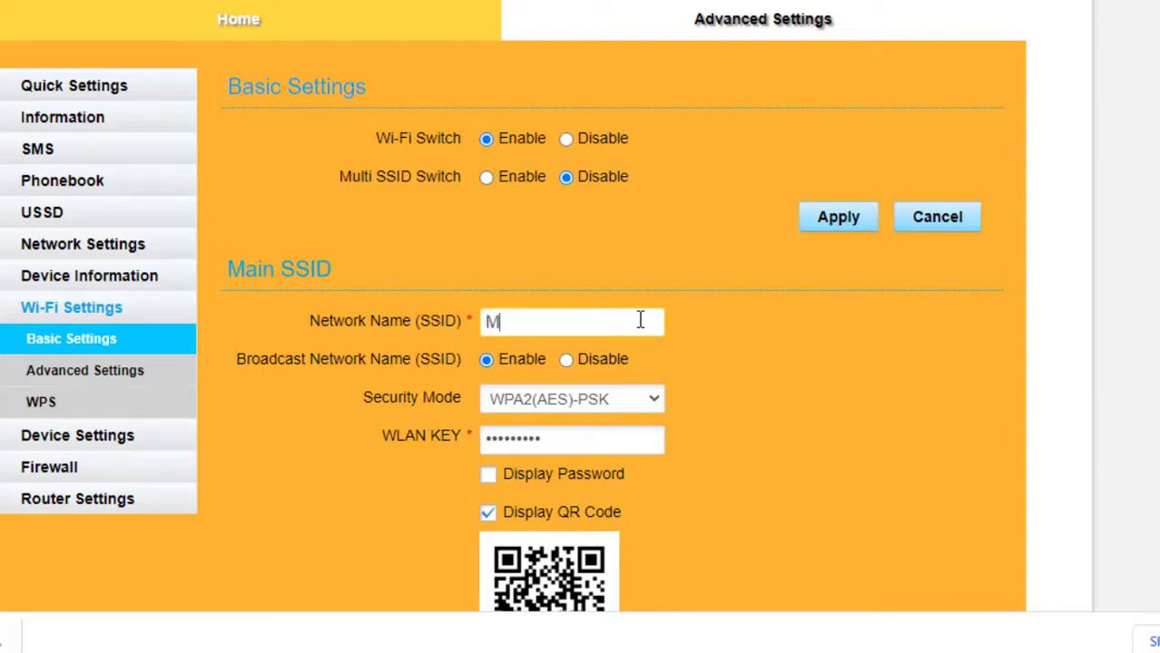
{"action": "type", "text": "r E"}
{"action": "type", "text": "lijah A"}
{"action": "type", "text": "ca"}
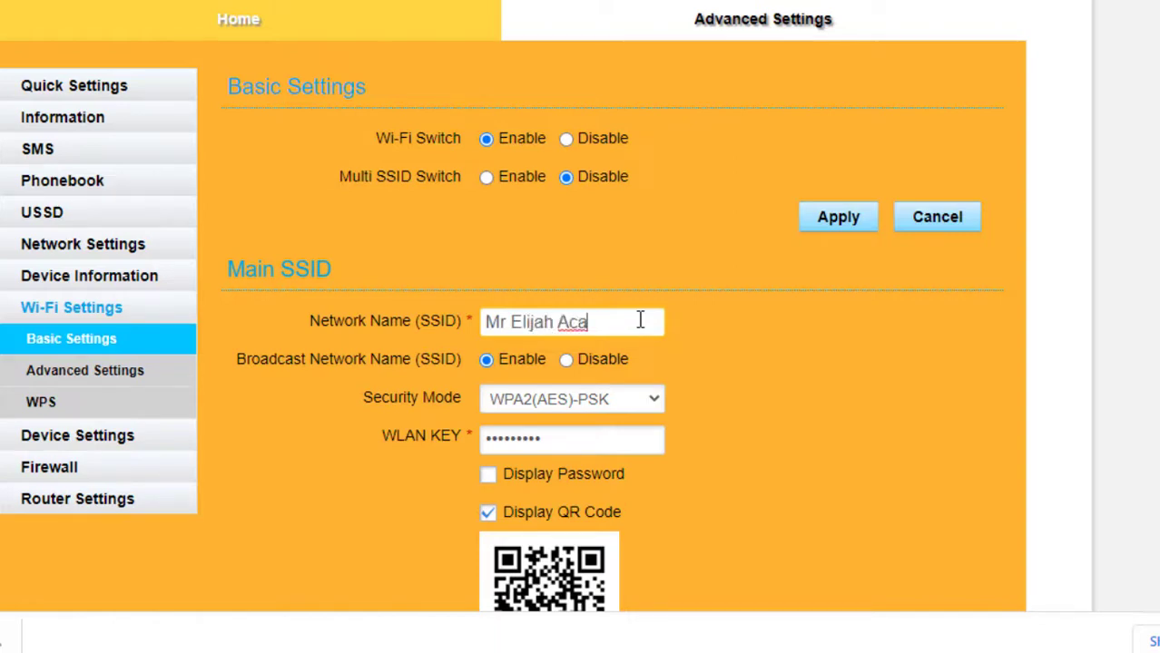
{"action": "type", "text": "demy"}
{"action": "scroll", "coordinate": [1072, 259], "scroll_direction": "down", "scroll_amount": 3}
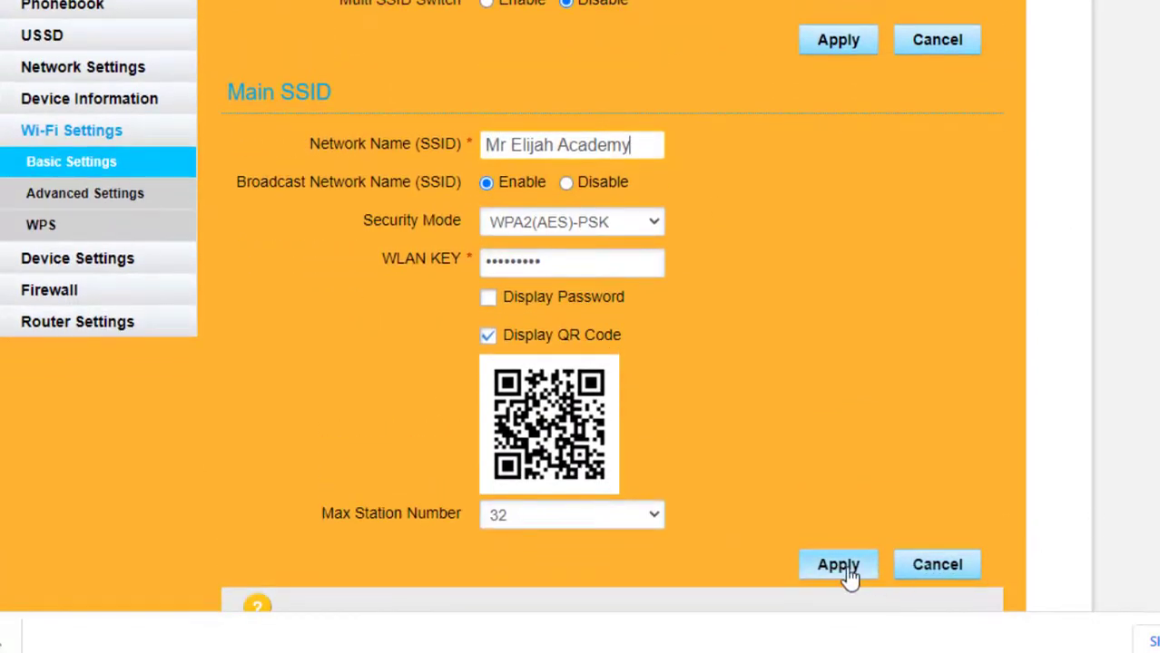
{"action": "left_click", "coordinate": [845, 570]}
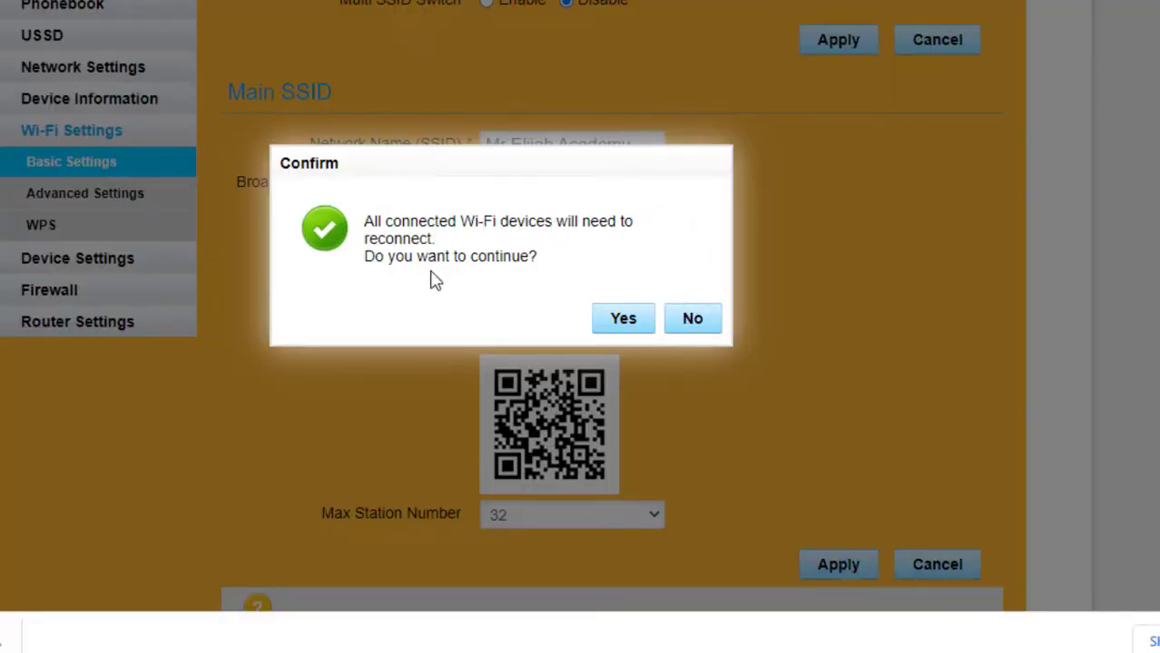
- Confirm that devices must reconnect, then view the Wi-Fi list showing Mr Elijah Academy
{"action": "left_click", "coordinate": [623, 320]}
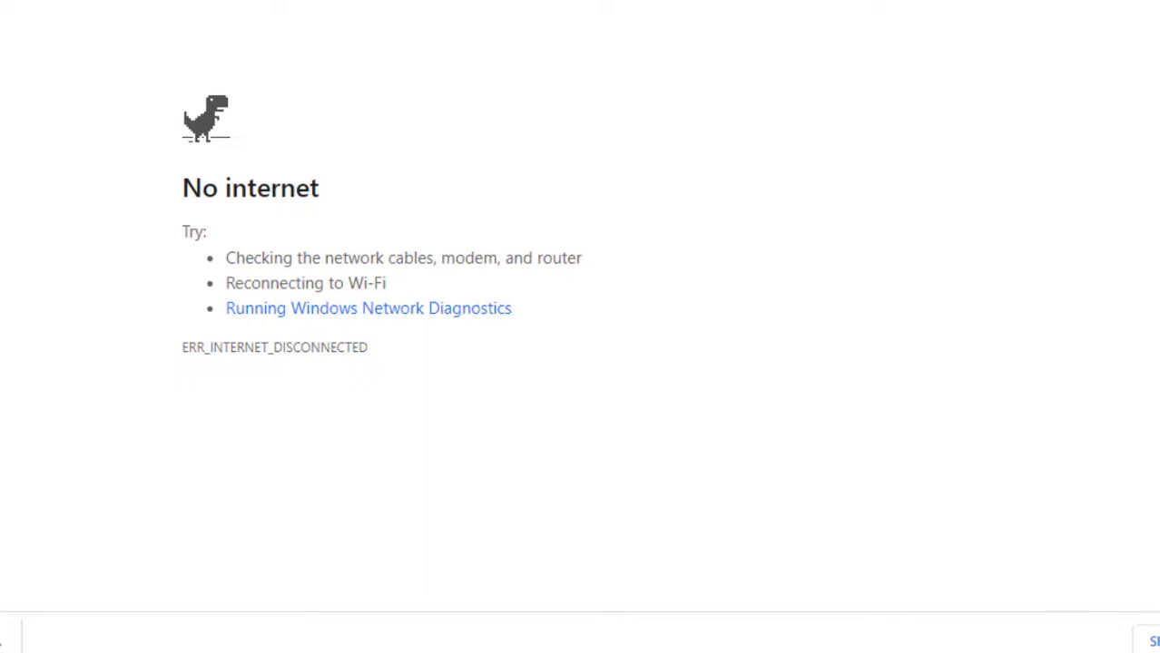
{"action": "left_click", "coordinate": [1089, 652]}
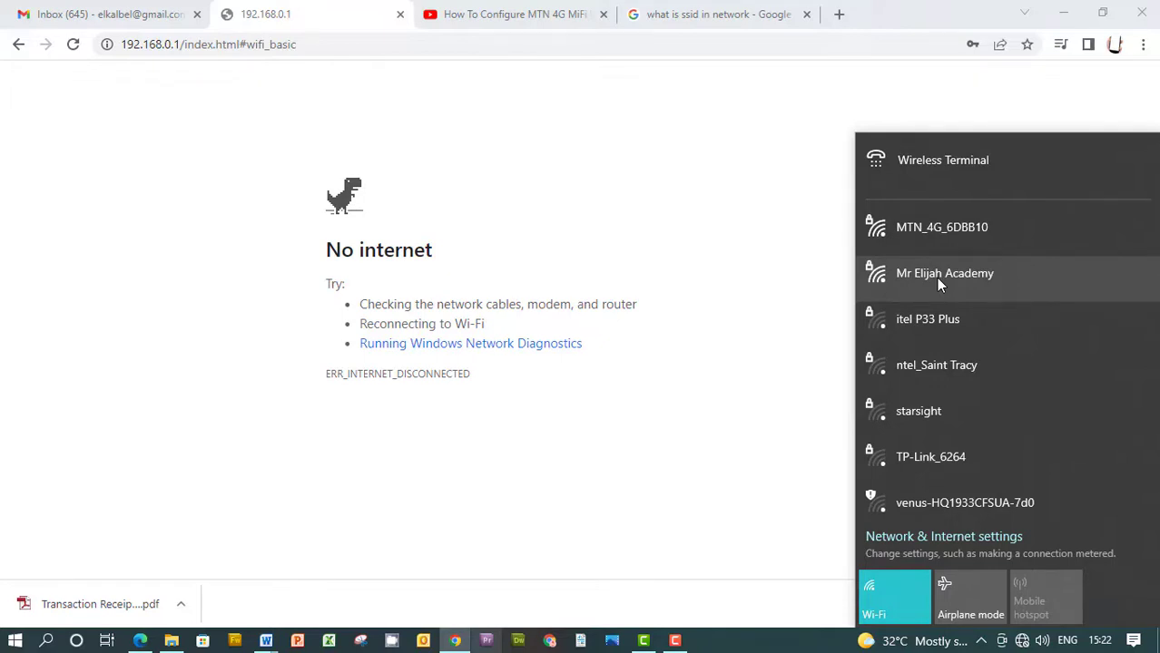
- Connect to 'Mr Elijah Academy' with its security key and allow the PC to be discoverable
{"action": "left_click", "coordinate": [935, 278]}
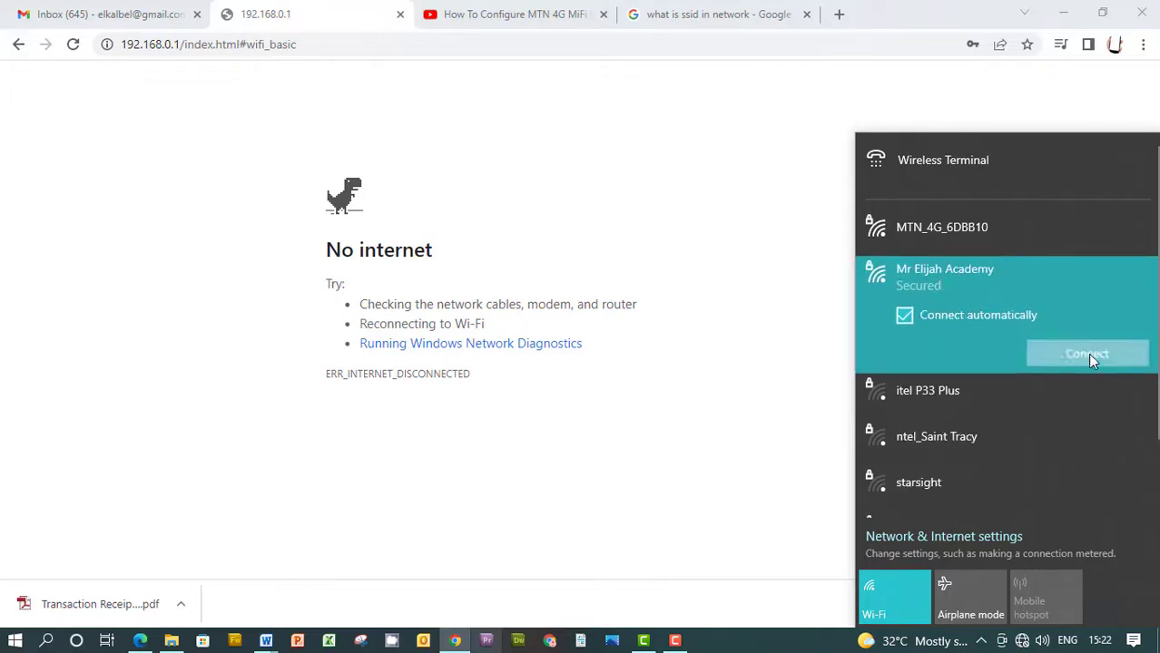
{"action": "left_click", "coordinate": [1087, 353]}
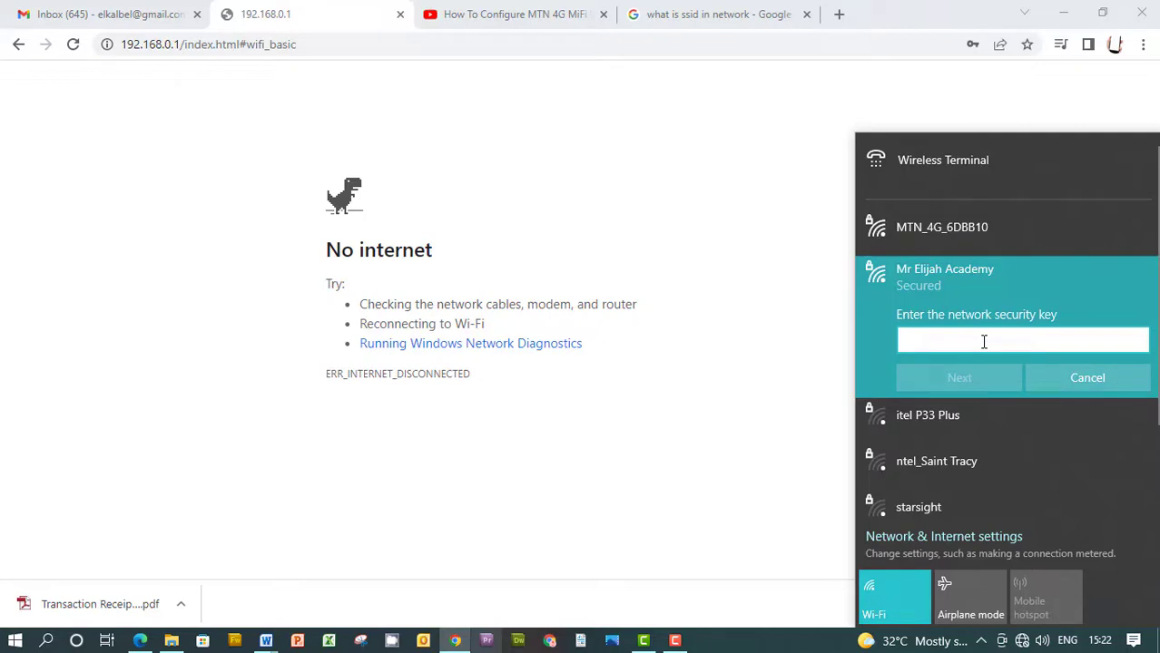
{"action": "type", "text": "•••••"}
{"action": "type", "text": "••••"}
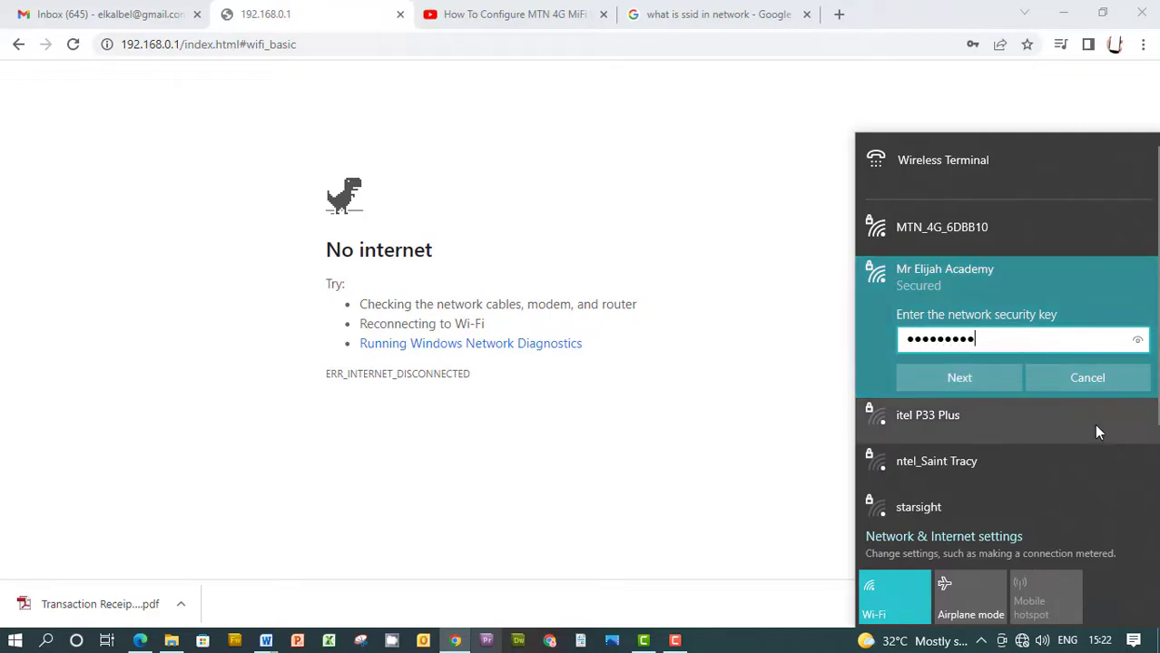
{"action": "left_click", "coordinate": [961, 377]}
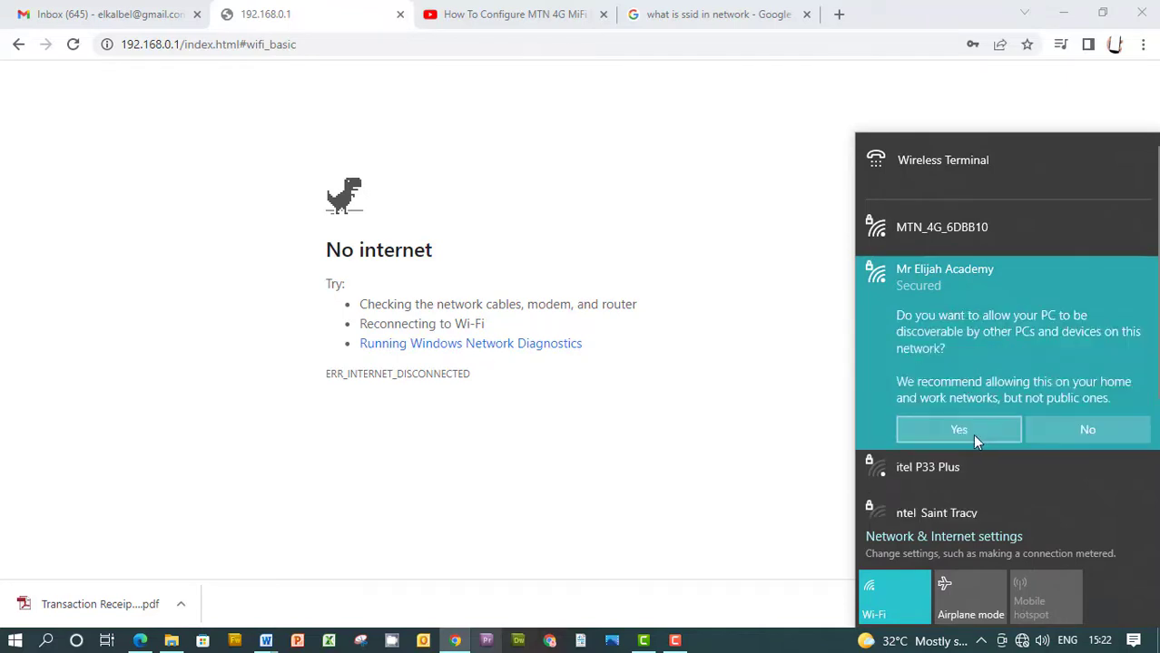
{"action": "left_click", "coordinate": [972, 431]}
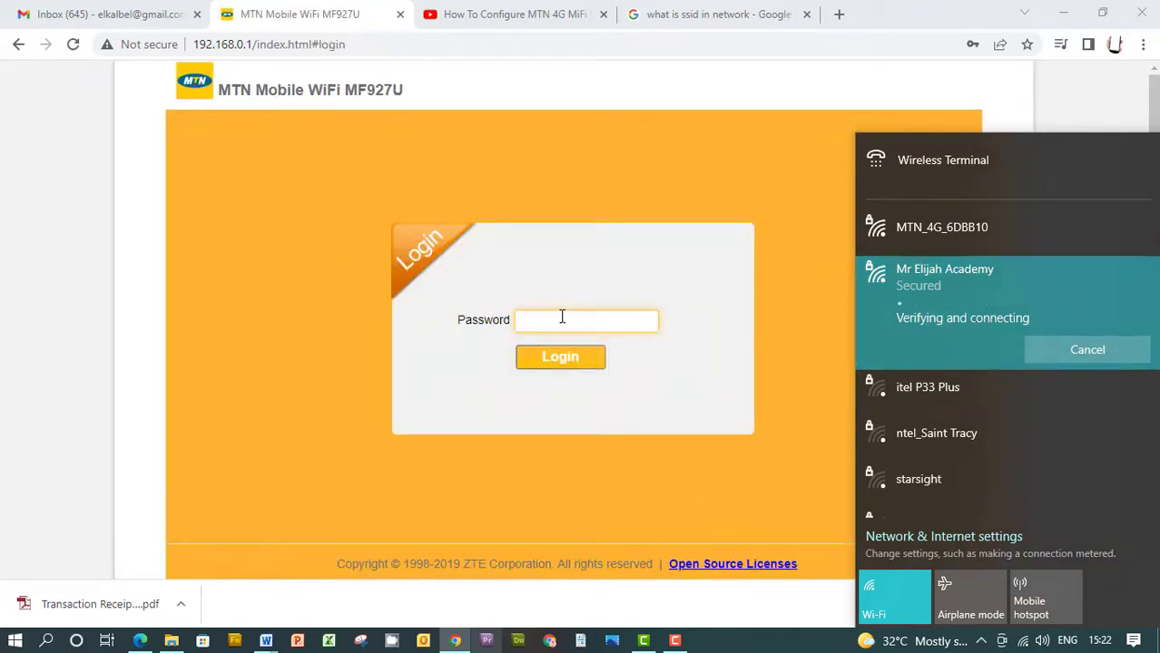
- Log back in to the router admin site with the admin password
{"action": "left_click", "coordinate": [562, 317]}
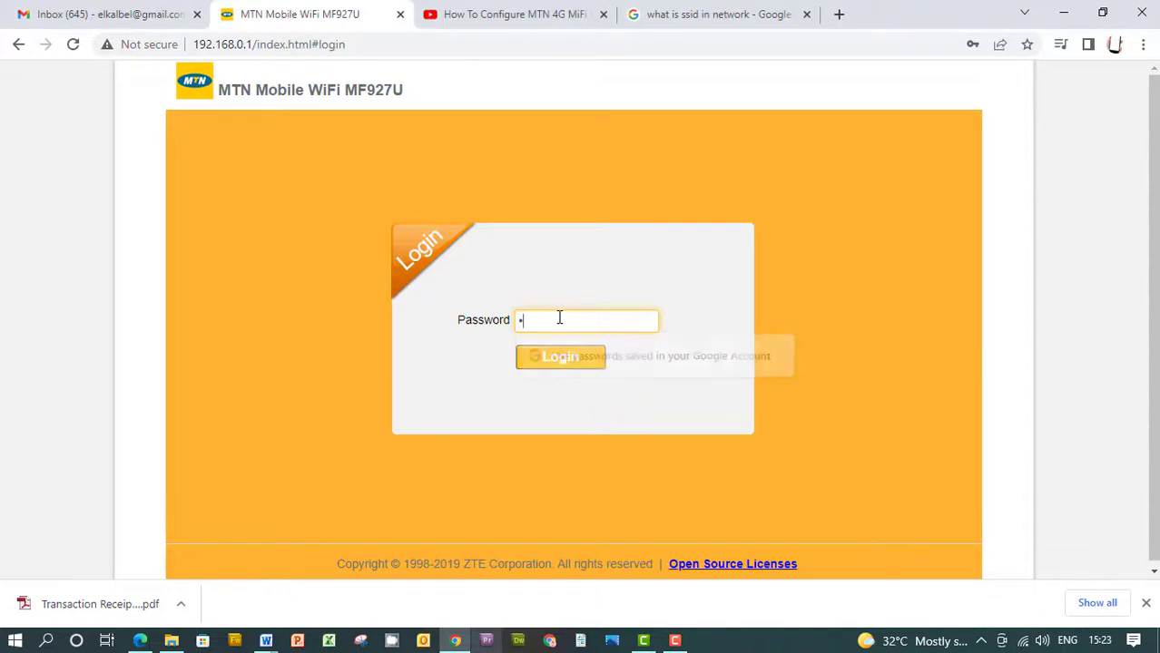
{"action": "left_click", "coordinate": [572, 357]}
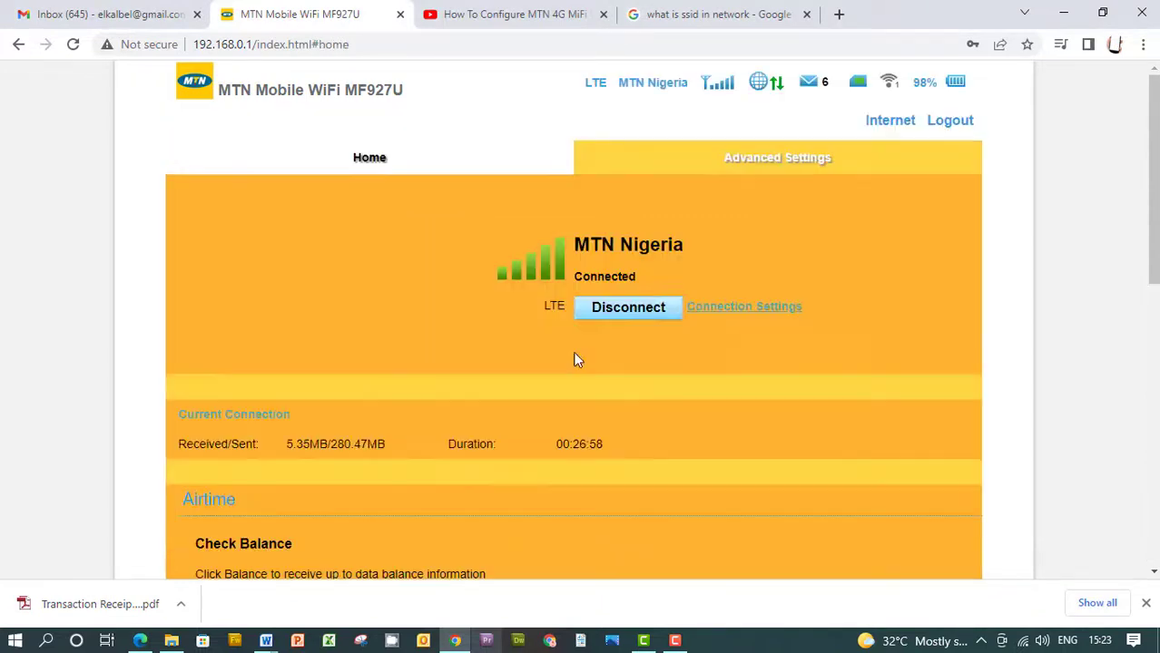
- Check Device Information to confirm the network name now reads Mr Elijah Academy
{"action": "left_click", "coordinate": [744, 163]}
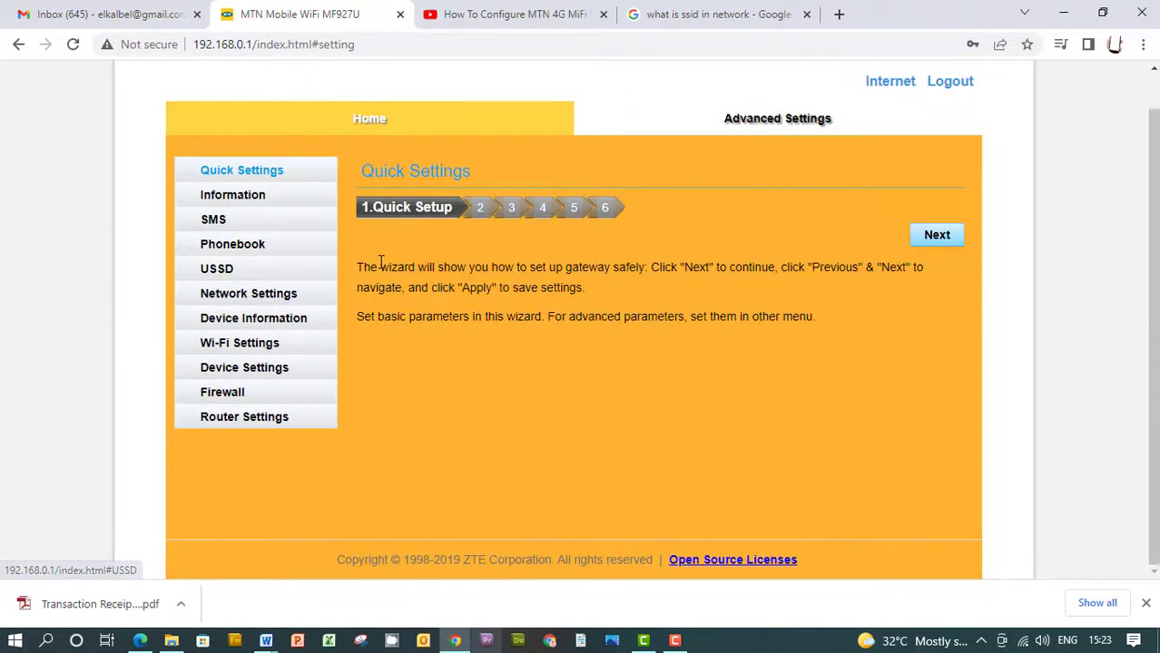
{"action": "left_click", "coordinate": [248, 204]}
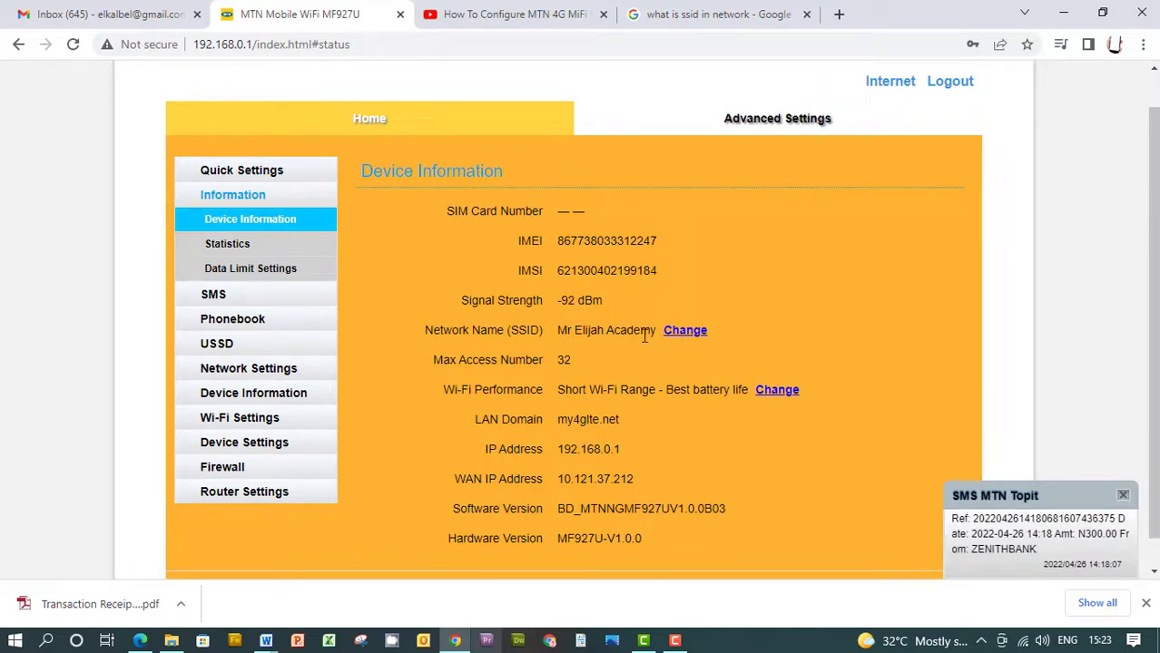
{"action": "left_click", "coordinate": [1023, 642]}
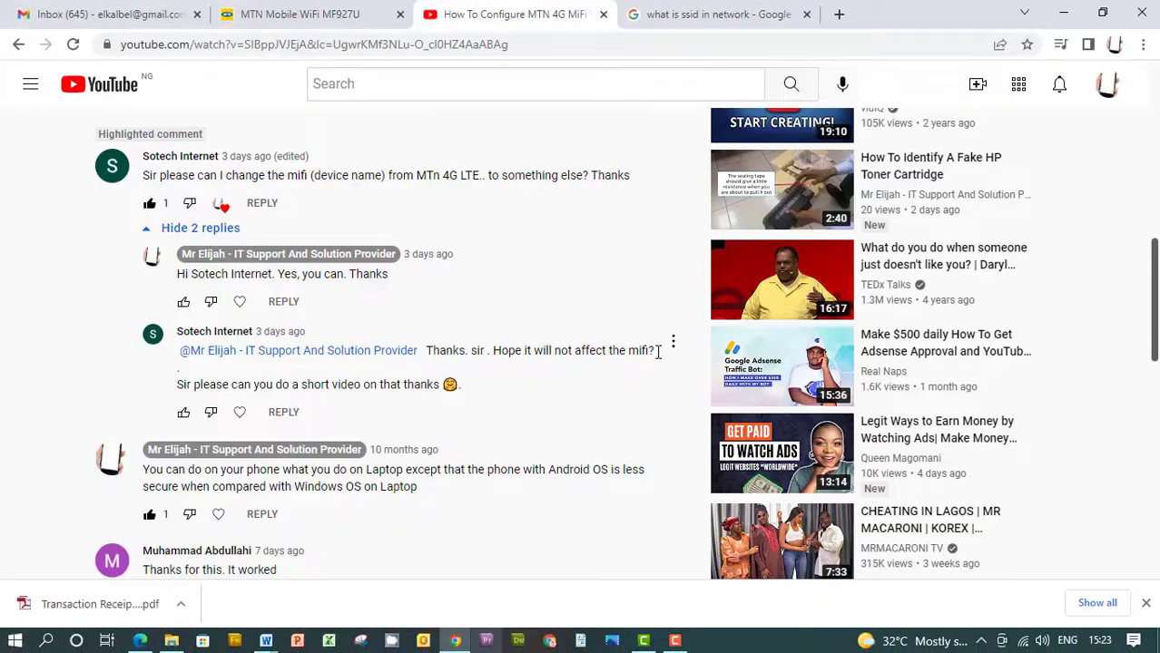
{"action": "left_click", "coordinate": [301, 18]}
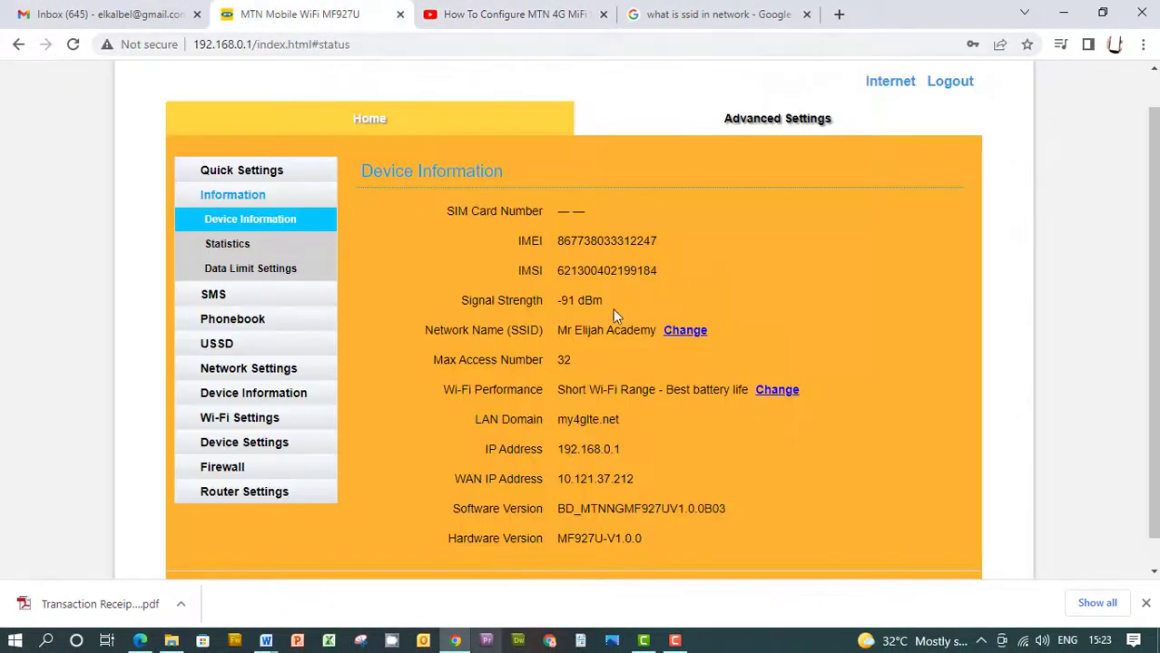
{"action": "scroll", "coordinate": [1148, 341], "scroll_direction": "down", "scroll_amount": 1}
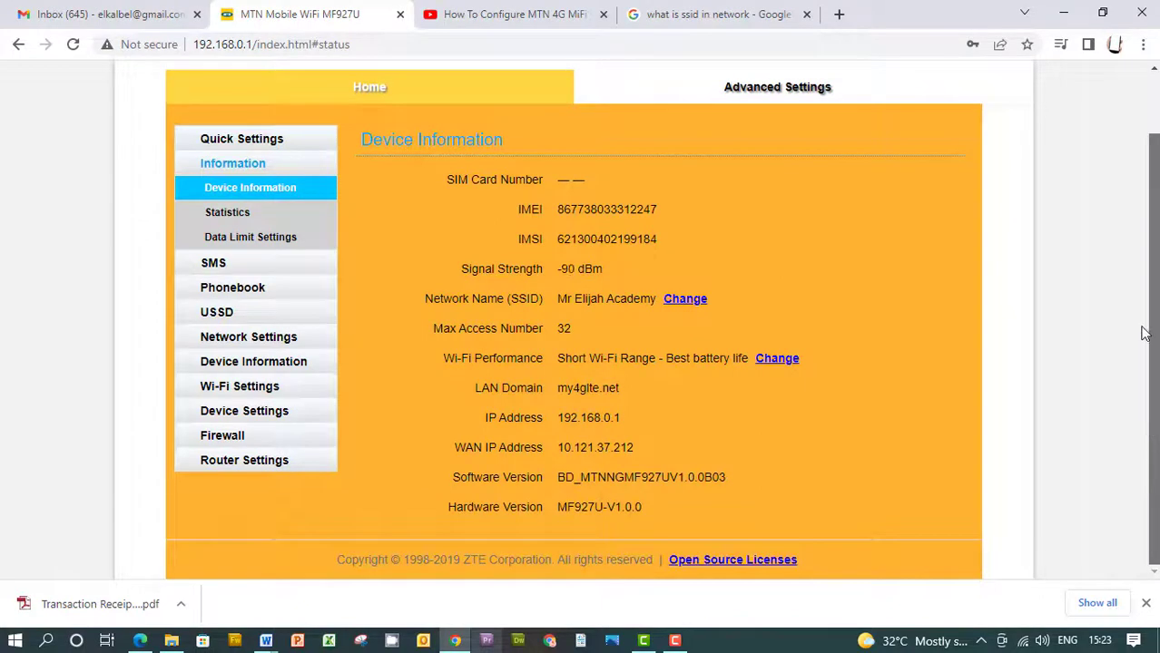
{"action": "scroll", "coordinate": [1145, 334], "scroll_direction": "up", "scroll_amount": 2}
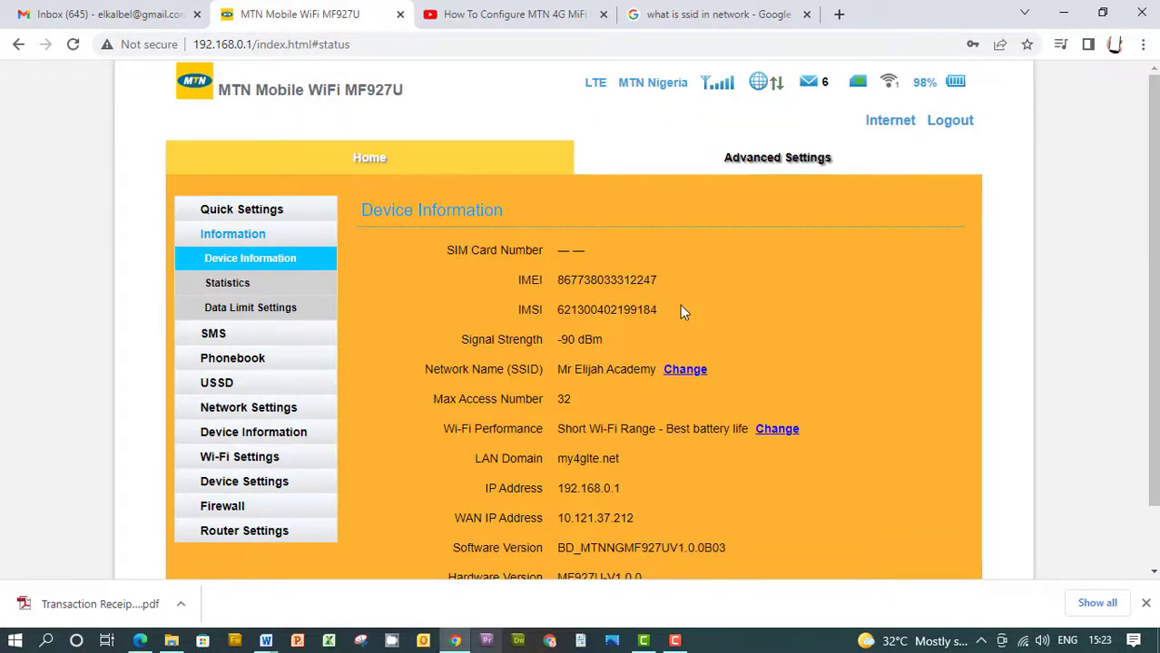